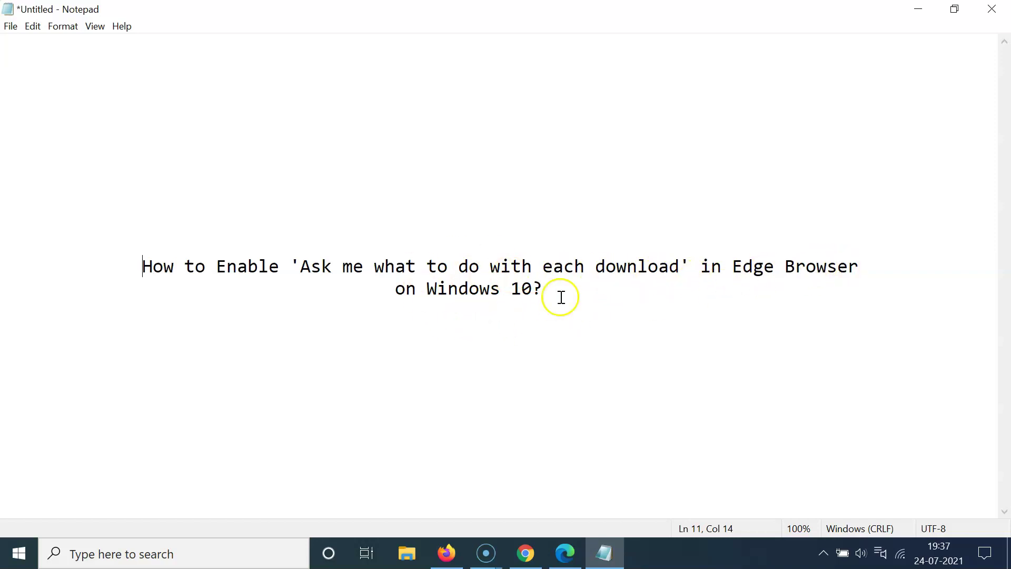
Step: Minimize the Notepad note and launch Microsoft Edge from the taskbar
{"action": "left_click", "coordinate": [917, 9]}
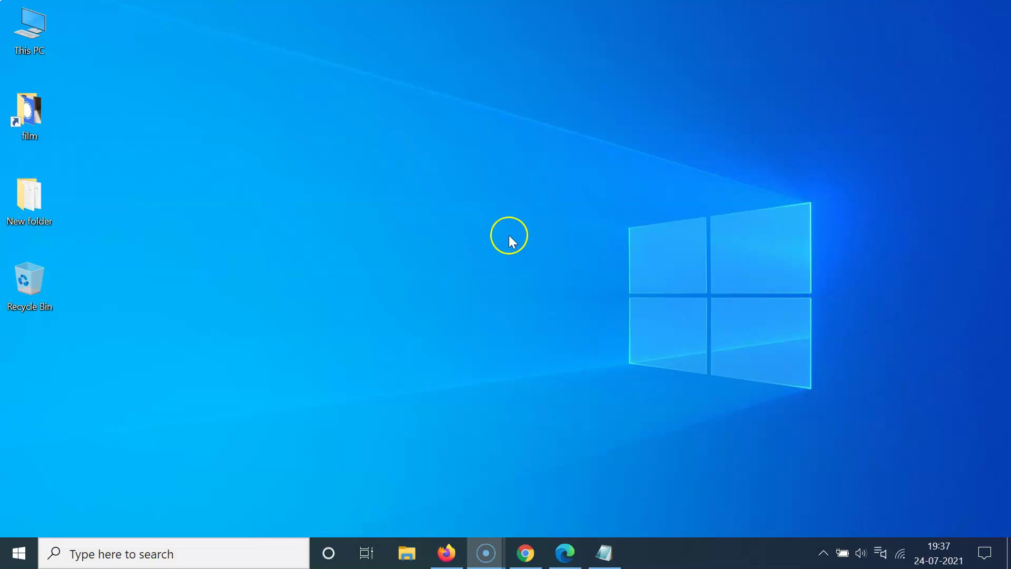
{"action": "left_click", "coordinate": [565, 552]}
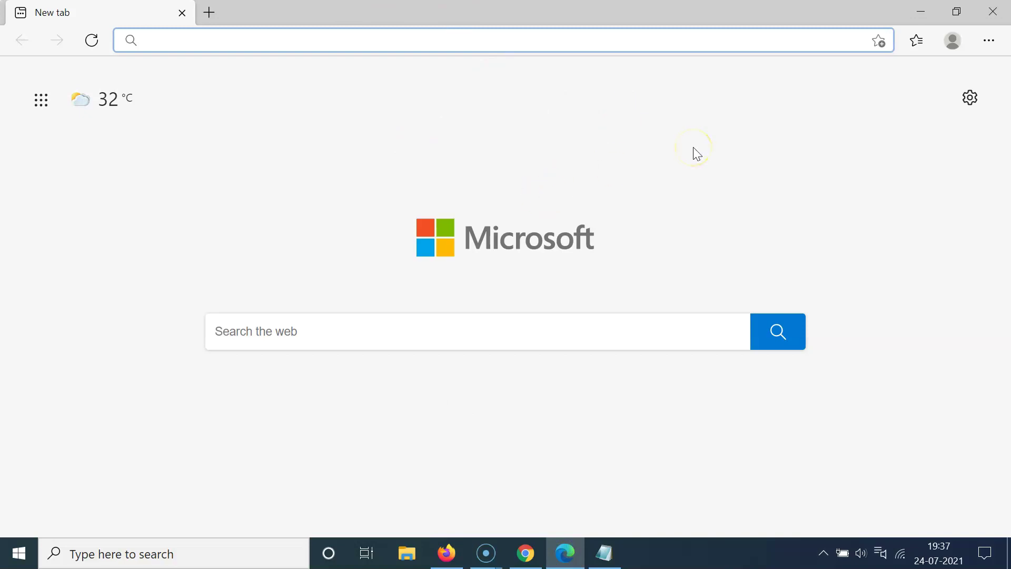
Step: Go to Edge Settings from the 'Settings and more' menu
{"action": "left_click", "coordinate": [985, 48]}
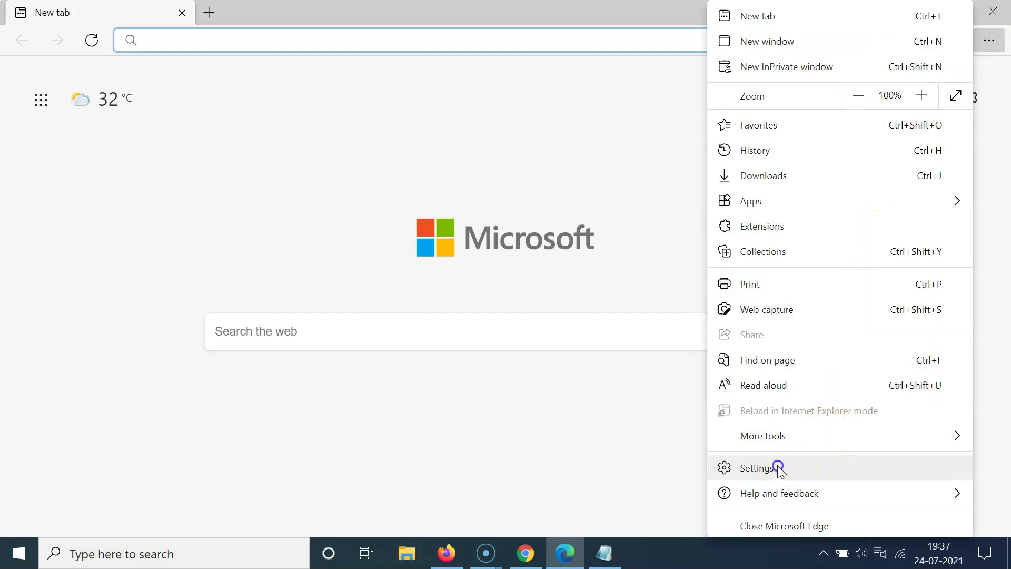
{"action": "left_click", "coordinate": [757, 468]}
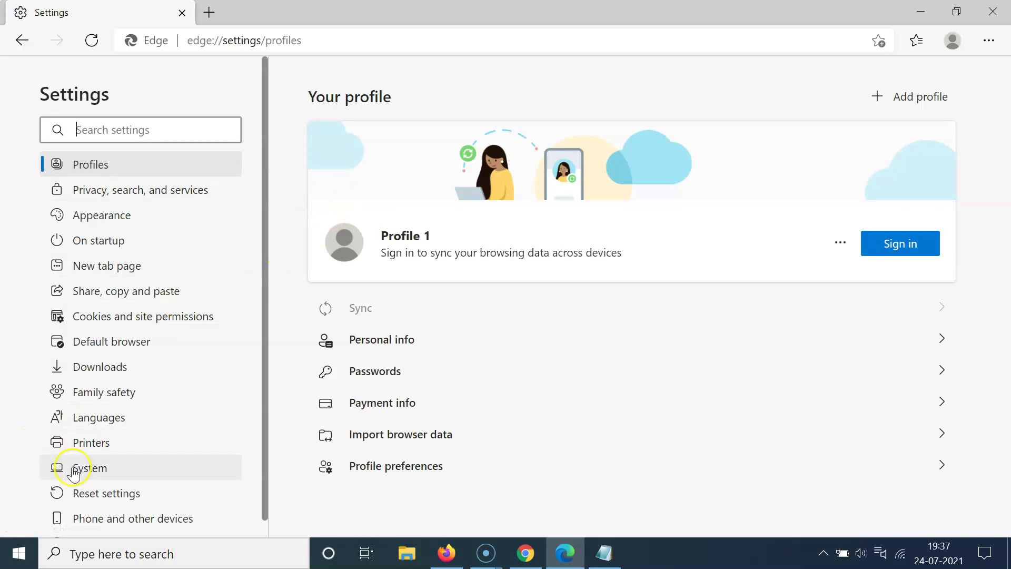
Step: Show the Downloads settings with 'Ask me what to do with each download' on, then close the tab and minimize Edge
{"action": "left_click", "coordinate": [100, 376]}
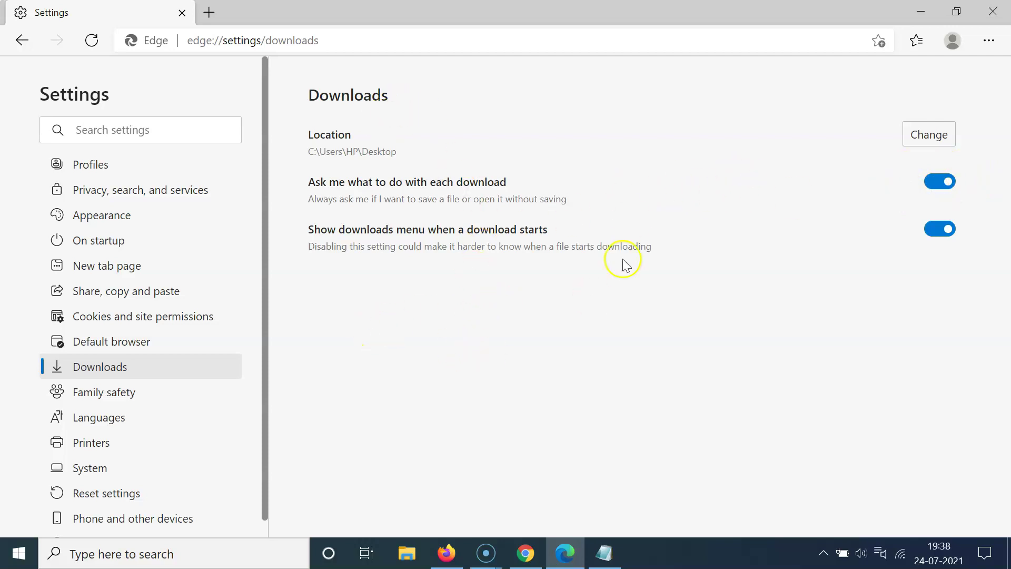
{"action": "left_click", "coordinate": [208, 12]}
{"action": "left_click", "coordinate": [103, 12]}
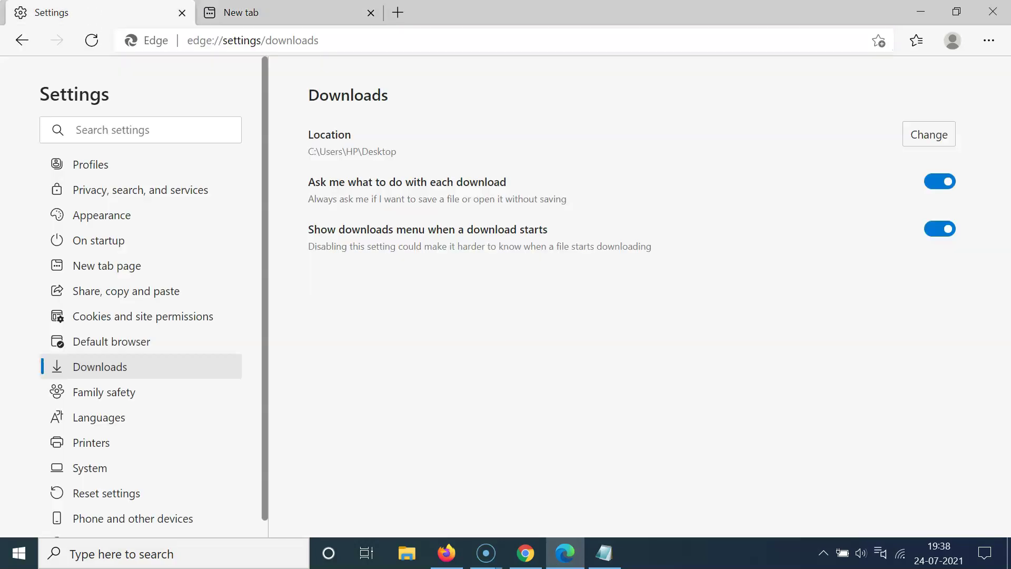
{"action": "left_click", "coordinate": [182, 13]}
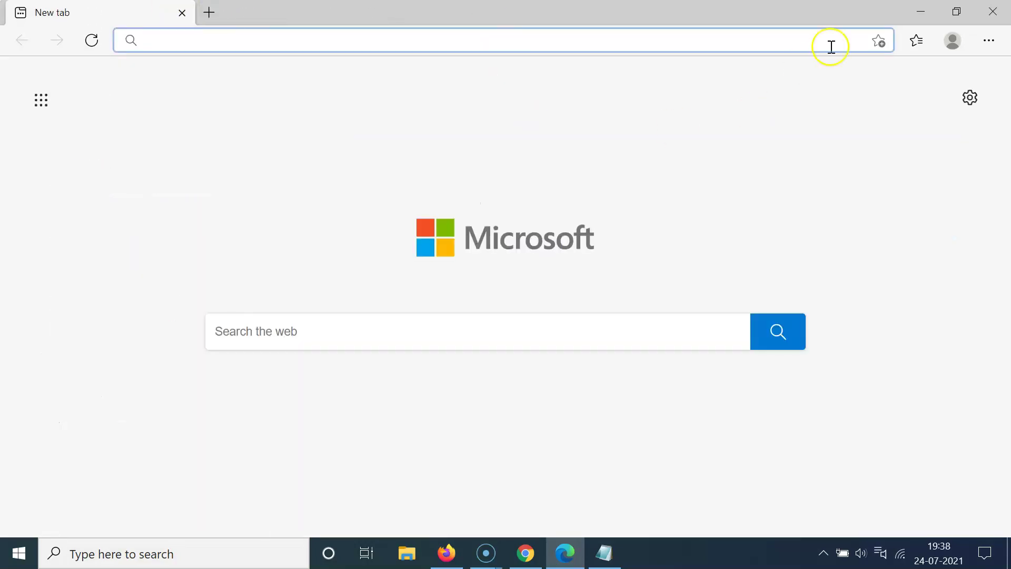
{"action": "left_click", "coordinate": [920, 12]}
Step: Restore the Notepad note about Edge's download prompt from the taskbar
{"action": "left_click", "coordinate": [604, 552]}
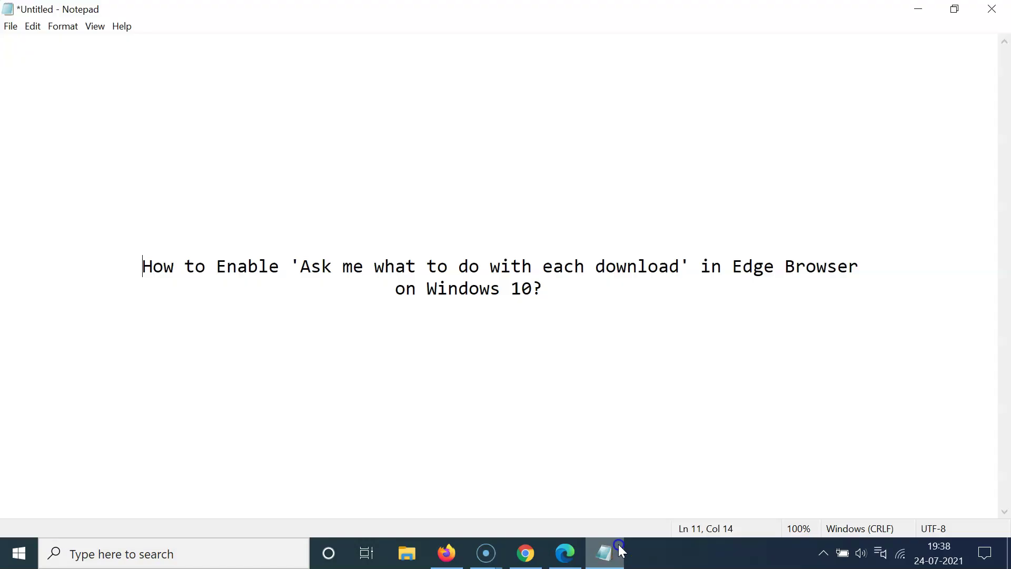